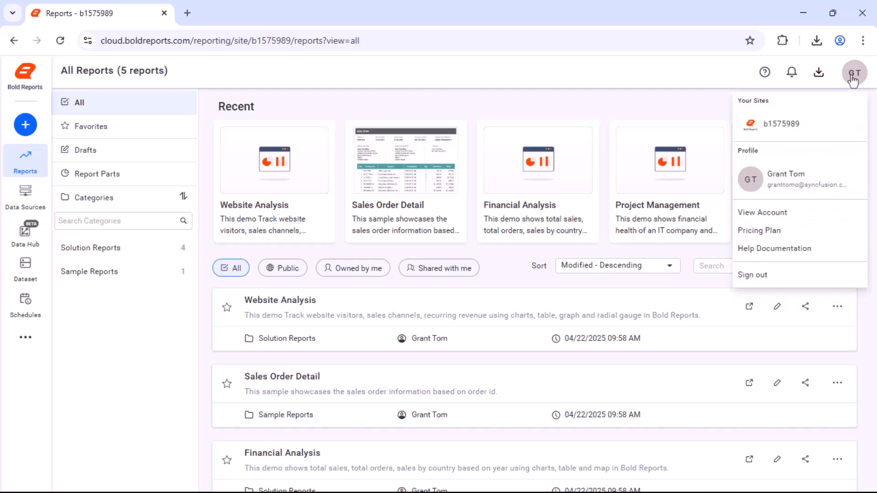
Open the account's downloads page and download and save the Windows EXE installer for Self-Service Reports.
{"action": "left_click", "coordinate": [824, 212]}
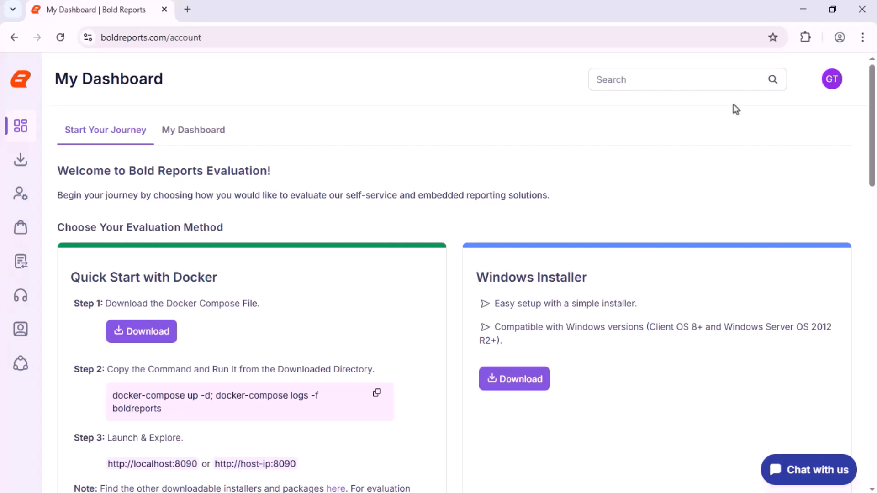
{"action": "mouse_move", "coordinate": [21, 159]}
{"action": "left_click", "coordinate": [64, 181]}
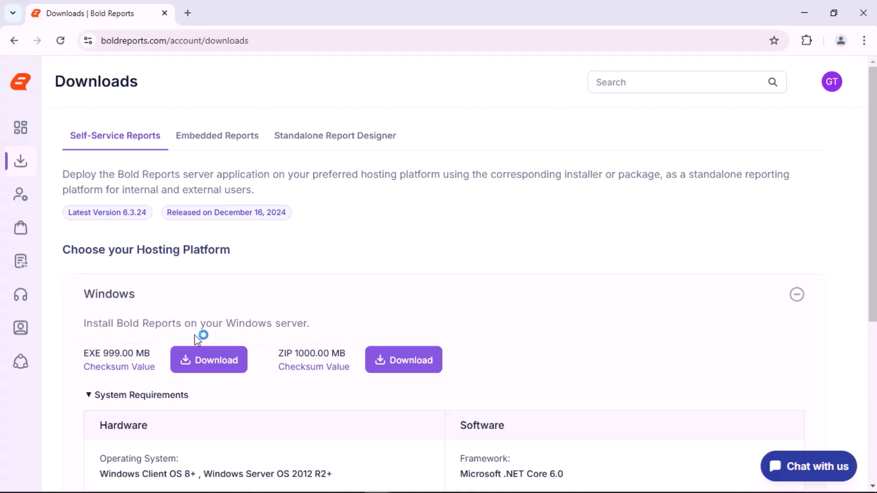
{"action": "left_click", "coordinate": [206, 360]}
{"action": "left_click", "coordinate": [536, 382]}
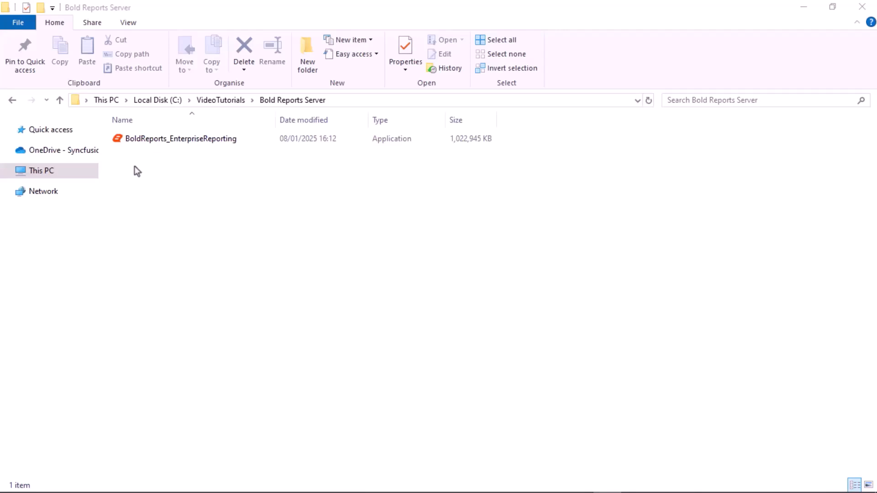
Launch the BoldReports_EnterpriseReporting installer, agree to the License Terms and Conditions, and proceed.
{"action": "double_click", "coordinate": [132, 140]}
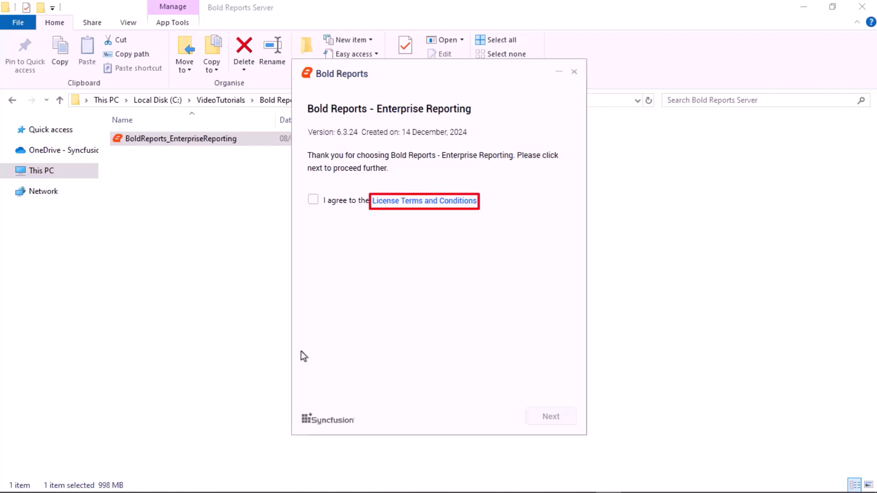
{"action": "left_click", "coordinate": [313, 200]}
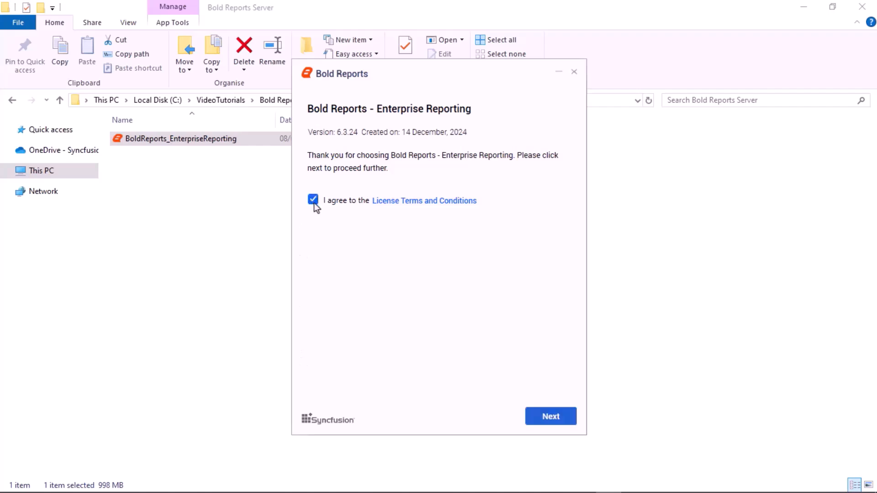
{"action": "left_click", "coordinate": [551, 416]}
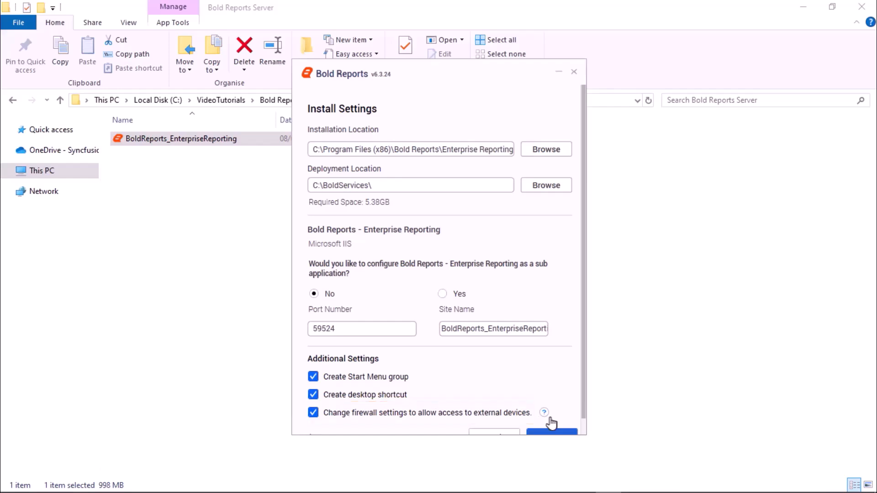
Accept the default install settings, keeping the Chromium Packages download and the Bold Data Hub Application included.
{"action": "scroll", "coordinate": [551, 419], "scroll_direction": "down", "scroll_amount": 1}
{"action": "left_click", "coordinate": [551, 418]}
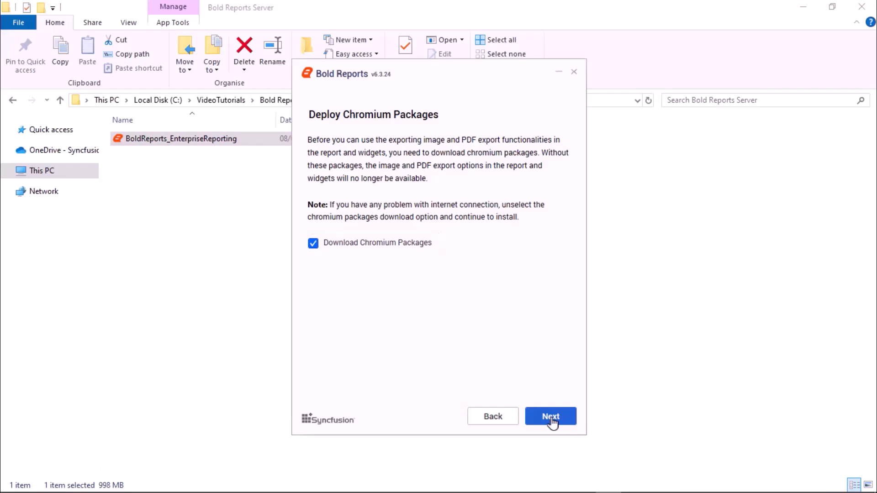
{"action": "left_click", "coordinate": [552, 417]}
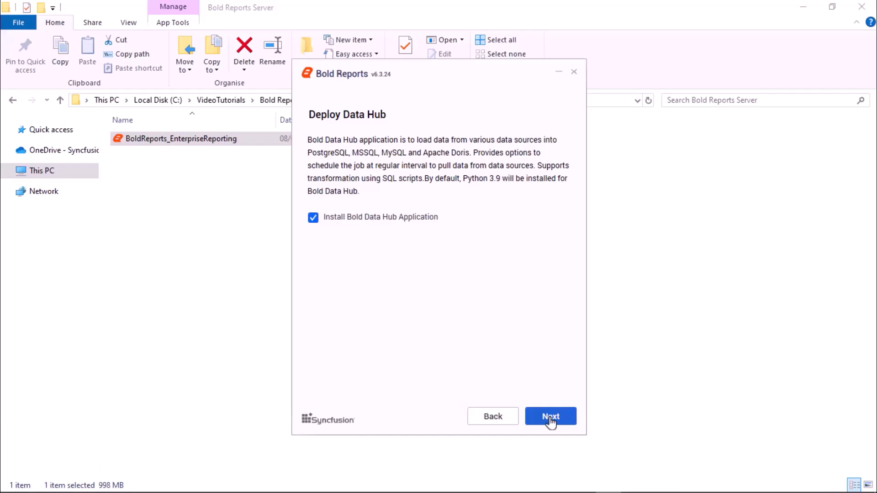
{"action": "left_click", "coordinate": [550, 417]}
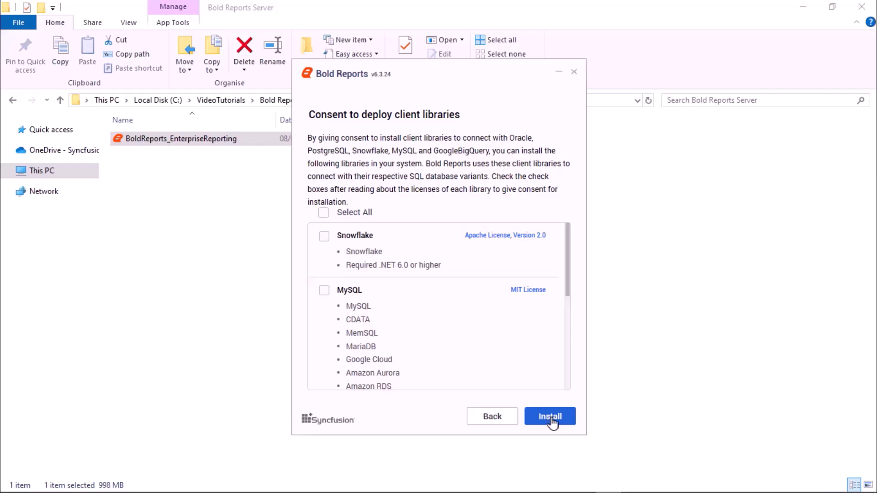
Give consent to deploy all client libraries and start the installation.
{"action": "left_click", "coordinate": [324, 216]}
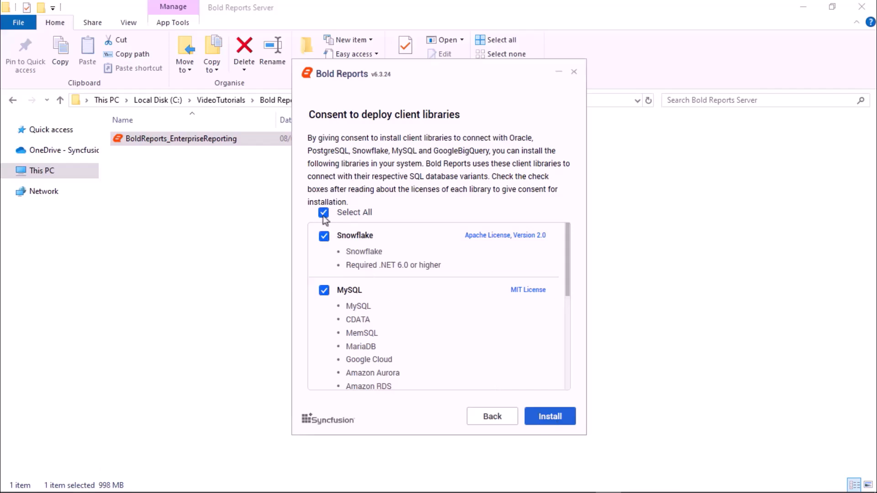
{"action": "left_click", "coordinate": [541, 416]}
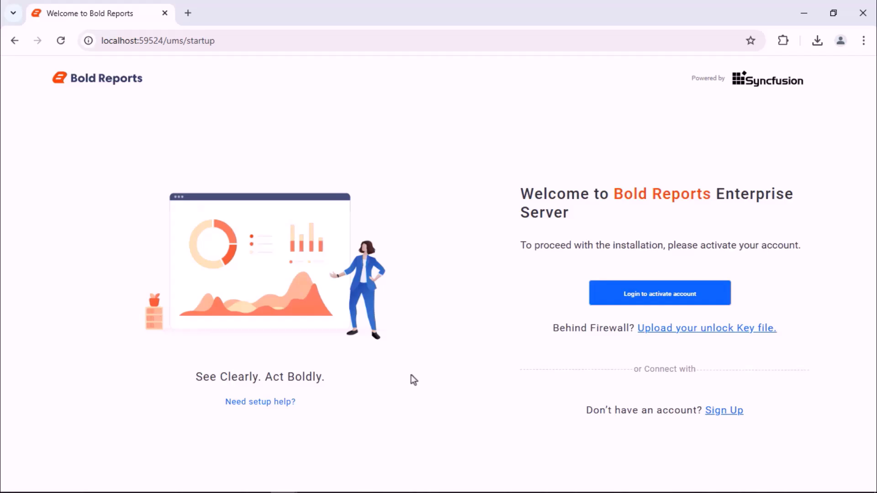
Choose offline activation with an unlock key file and download the Self-Service Reports unlock key file from the account site.
{"action": "left_click", "coordinate": [673, 329]}
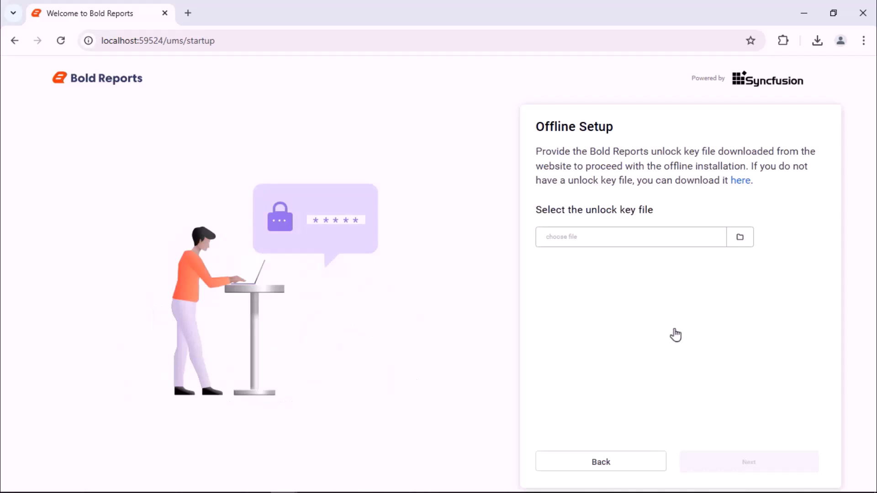
{"action": "left_click", "coordinate": [741, 180]}
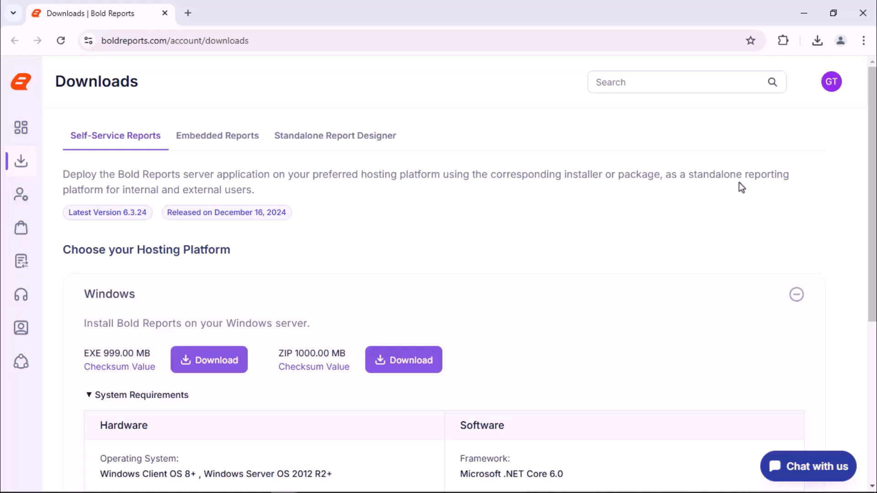
{"action": "mouse_move", "coordinate": [21, 160]}
{"action": "left_click", "coordinate": [78, 204]}
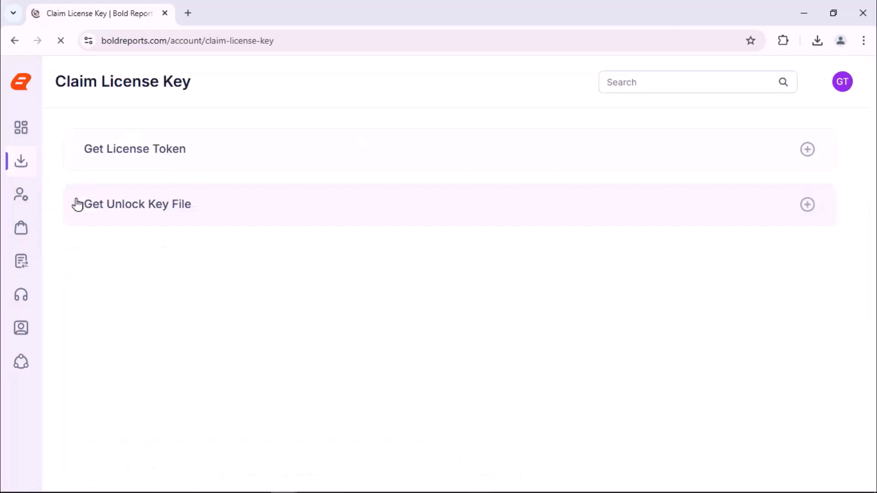
{"action": "left_click", "coordinate": [78, 204]}
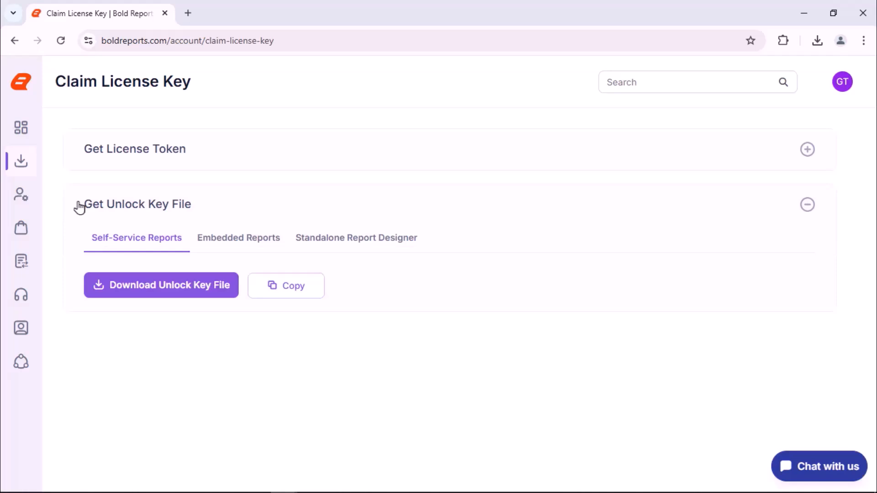
{"action": "left_click", "coordinate": [141, 284]}
{"action": "left_click", "coordinate": [571, 336]}
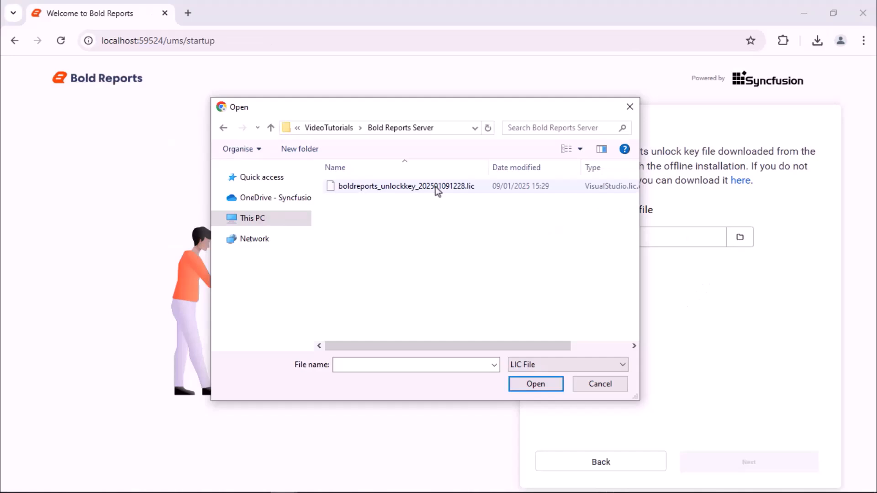
Supply boldreports_unlockkey_202501091228.lic for the offline setup and submit the filled-in administrator account details.
{"action": "left_click", "coordinate": [435, 186]}
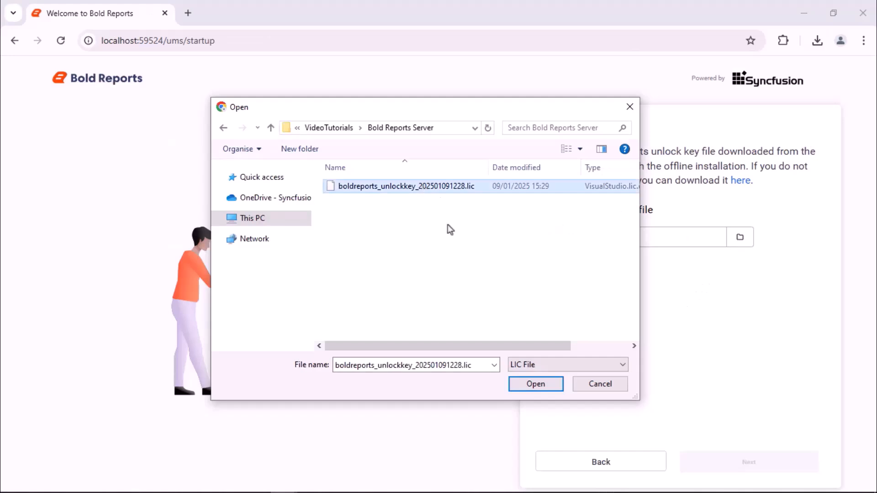
{"action": "left_click", "coordinate": [534, 384]}
{"action": "left_click", "coordinate": [613, 461]}
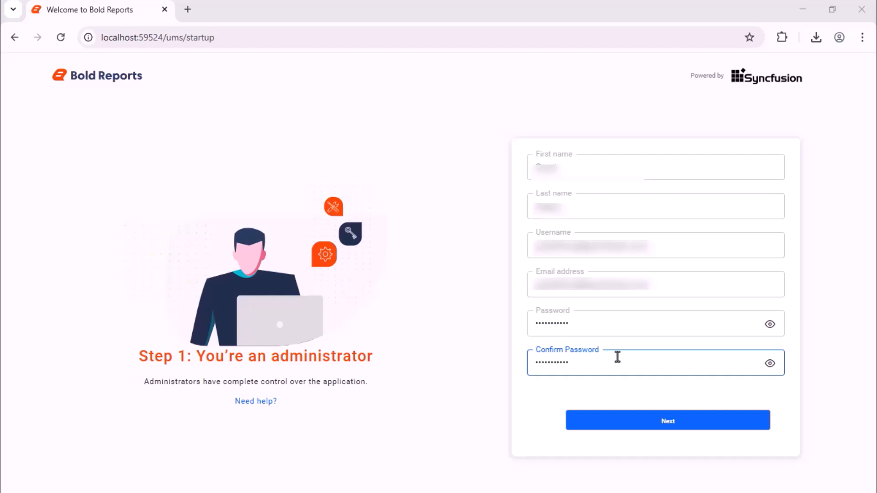
{"action": "left_click", "coordinate": [661, 419]}
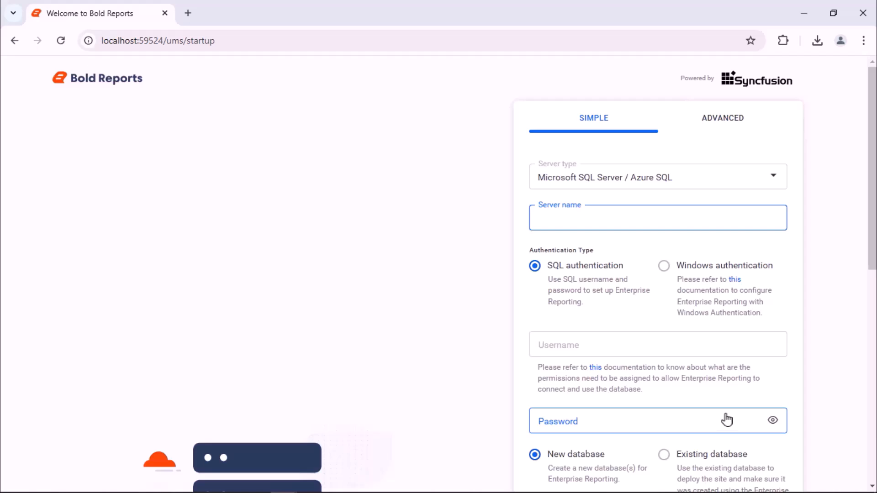
Set the database server type to PostgreSQL and enter the server name, database username and password.
{"action": "left_click", "coordinate": [748, 187]}
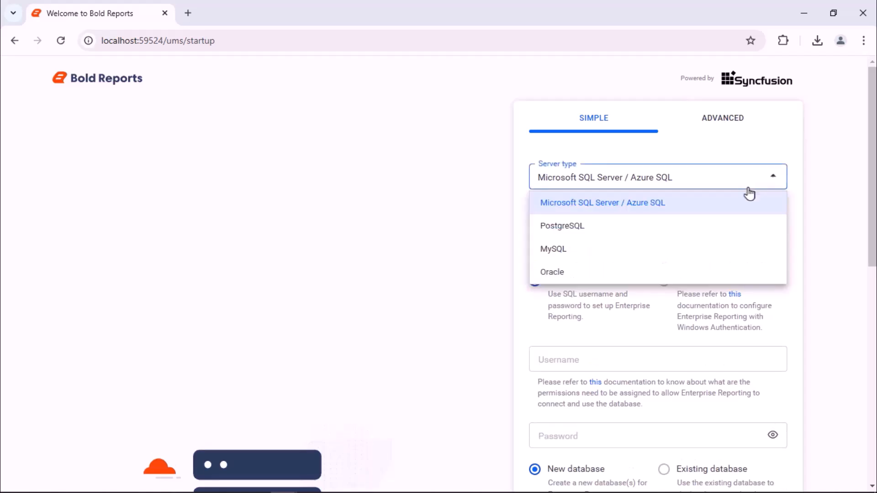
{"action": "left_click", "coordinate": [746, 226]}
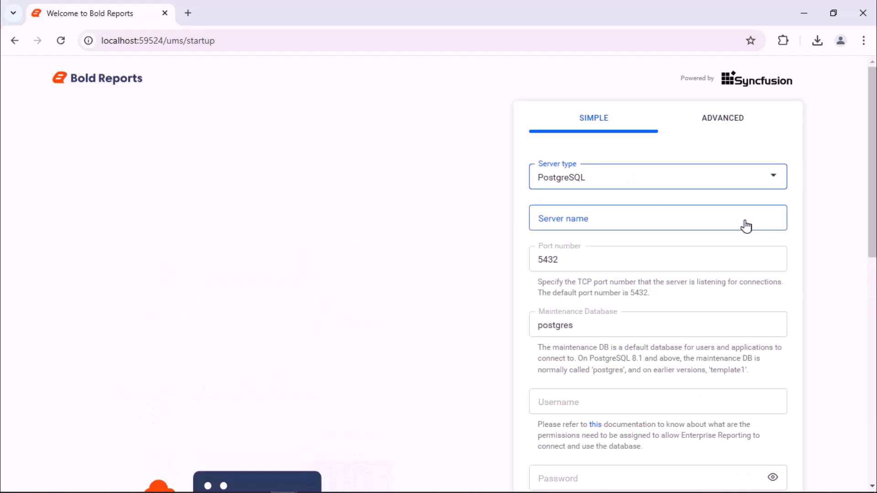
{"action": "left_click", "coordinate": [747, 220]}
{"action": "type", "text": "..."}
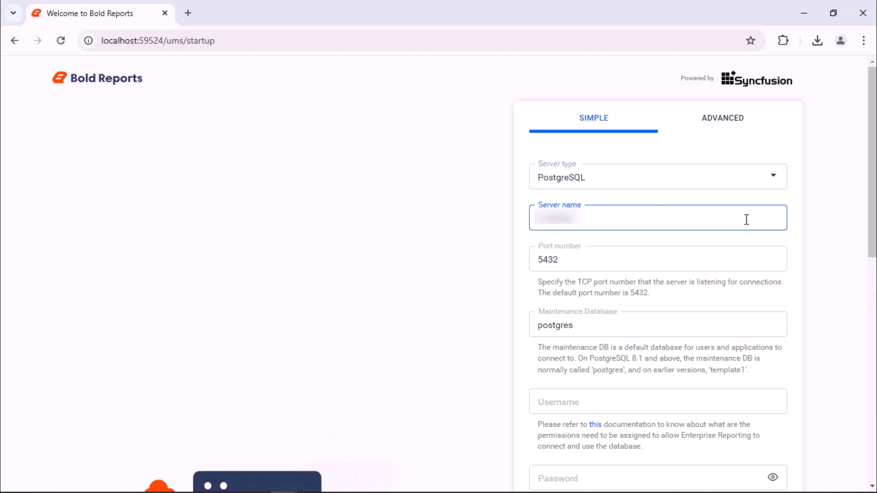
{"action": "left_click", "coordinate": [733, 396]}
{"action": "type", "text": "..."}
{"action": "scroll", "coordinate": [734, 395], "scroll_direction": "down", "scroll_amount": 1}
{"action": "left_click", "coordinate": [734, 409]}
{"action": "type", "text": "•••••••••••"}
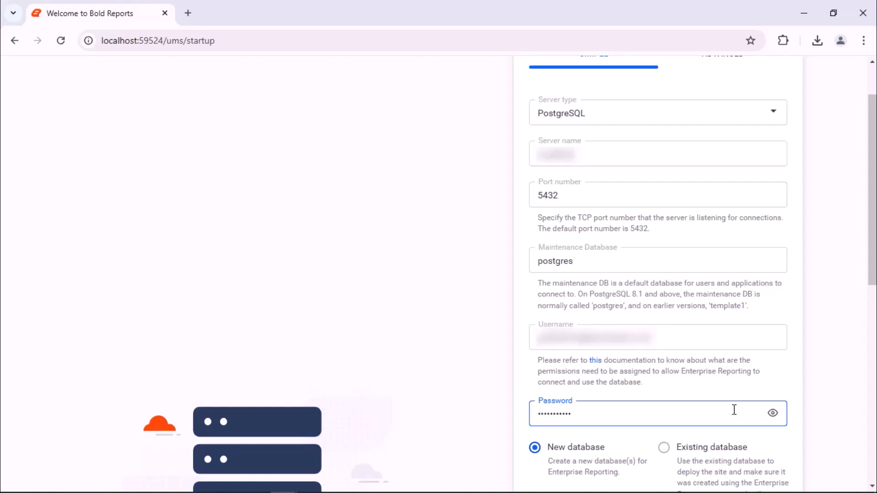
Name the new database boldreportsserverdata and submit the database configuration with the remaining defaults.
{"action": "scroll", "coordinate": [734, 410], "scroll_direction": "down", "scroll_amount": 7}
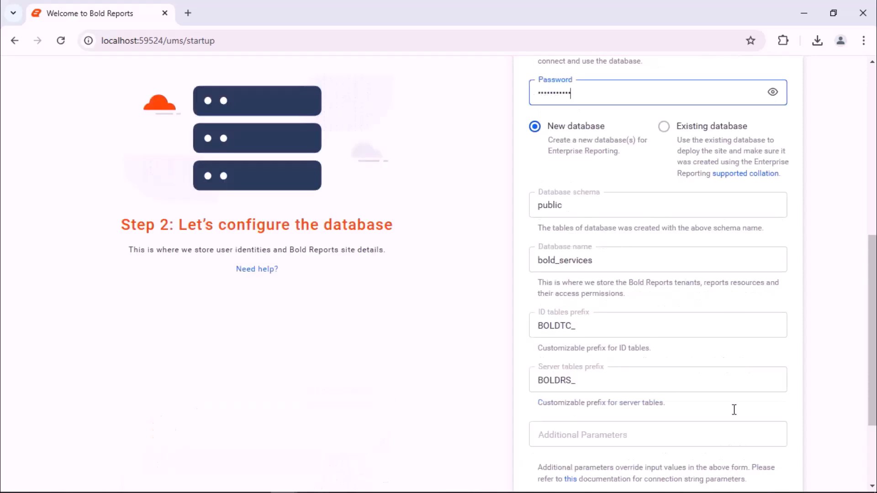
{"action": "double_click", "coordinate": [678, 261]}
{"action": "type", "text": "boldreportsserverdata"}
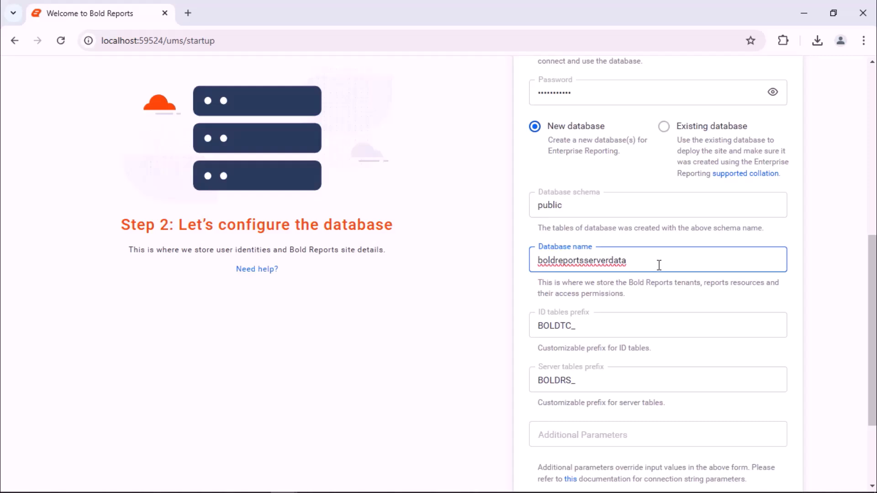
{"action": "scroll", "coordinate": [730, 134], "scroll_direction": "down", "scroll_amount": 3}
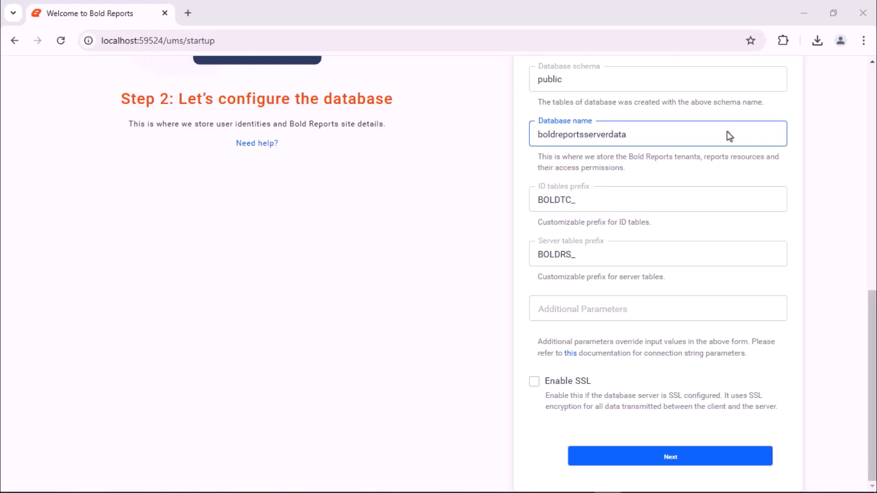
{"action": "left_click", "coordinate": [668, 457]}
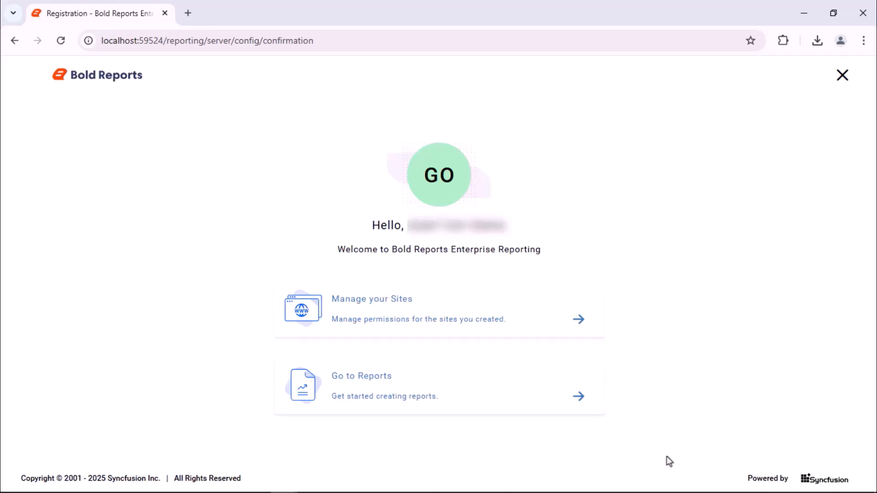
Go to the reports of the new site and open the Sales Order Detail sample report.
{"action": "left_click", "coordinate": [579, 395]}
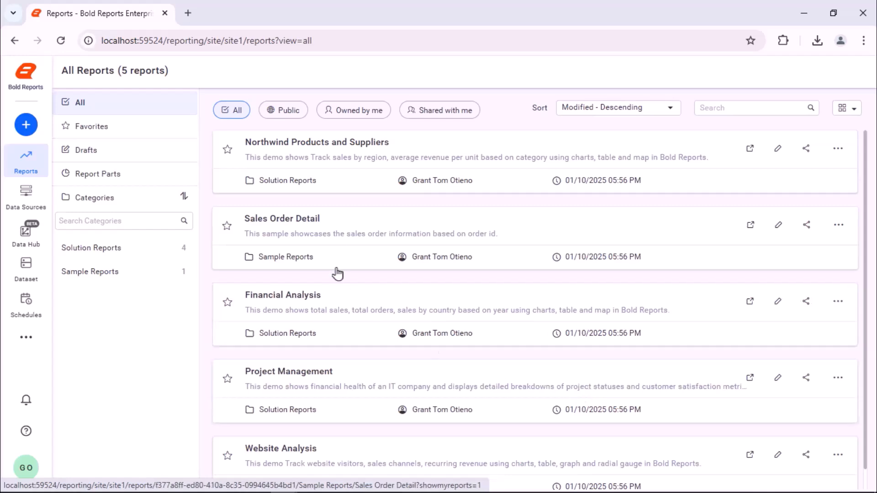
{"action": "left_click", "coordinate": [316, 220]}
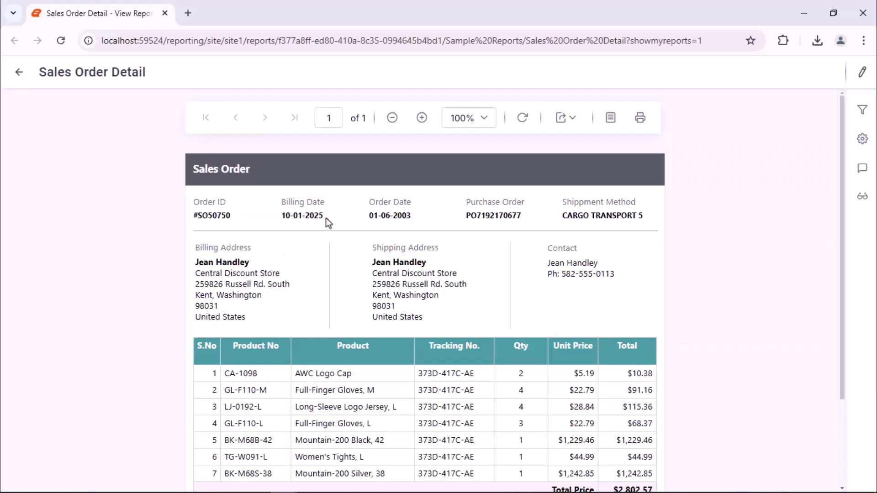